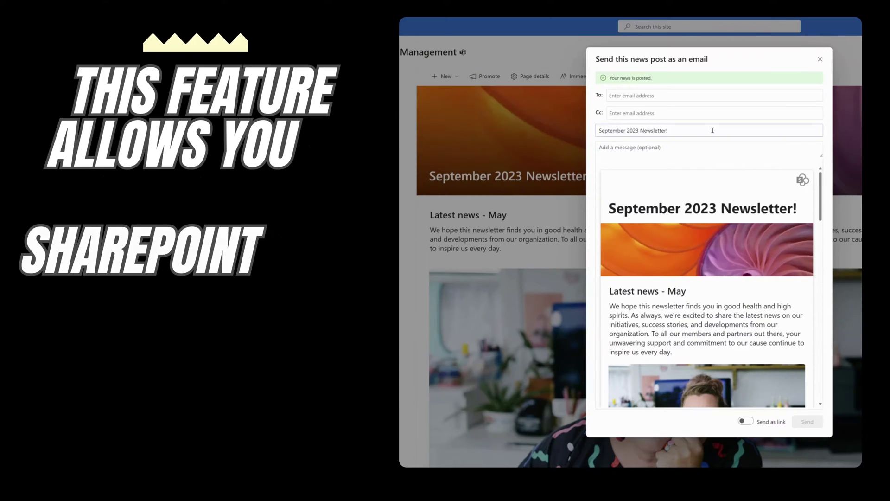
Step: Begin entering a recipient's name in the news post email's To field
{"action": "left_click", "coordinate": [653, 97]}
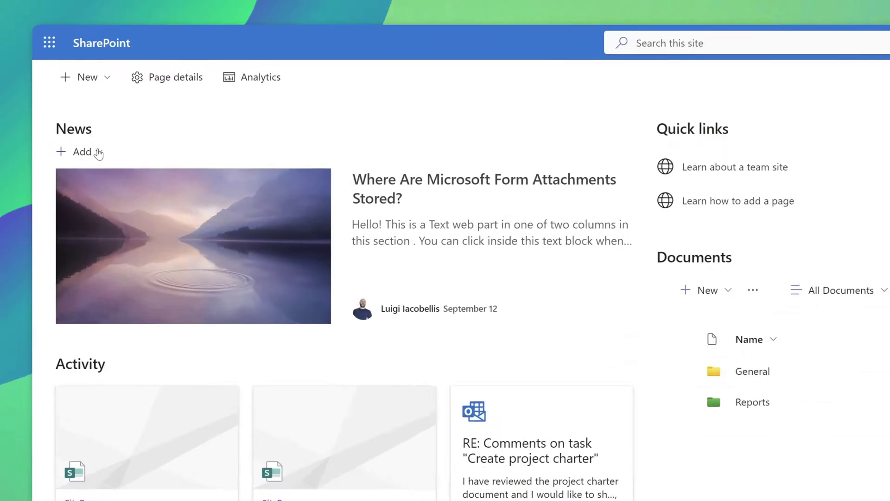
Step: Open the News web part's Add menu to start a new news item
{"action": "left_click", "coordinate": [98, 153]}
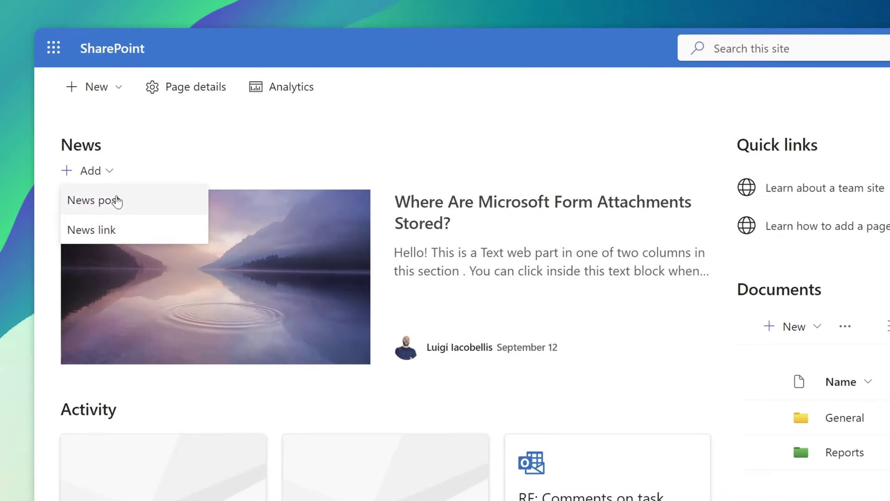
Step: Preview the news post templates and pick Newsletter under Made for email
{"action": "left_click", "coordinate": [116, 204]}
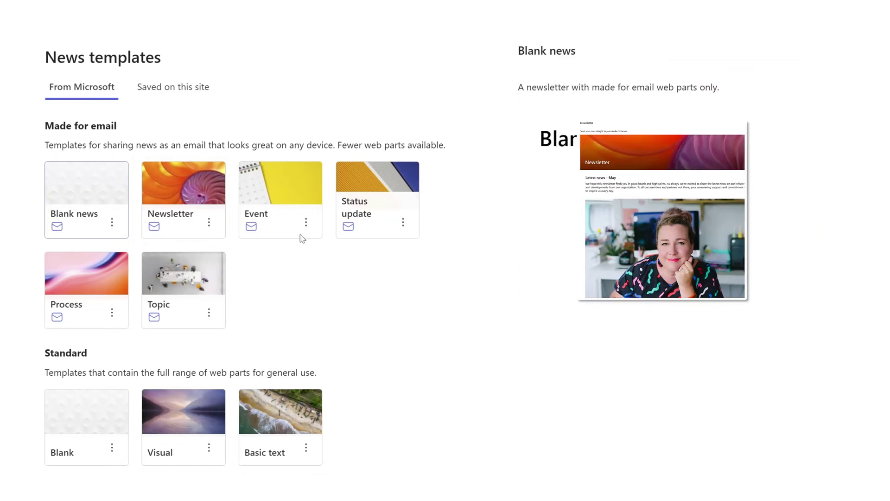
{"action": "mouse_move", "coordinate": [300, 233]}
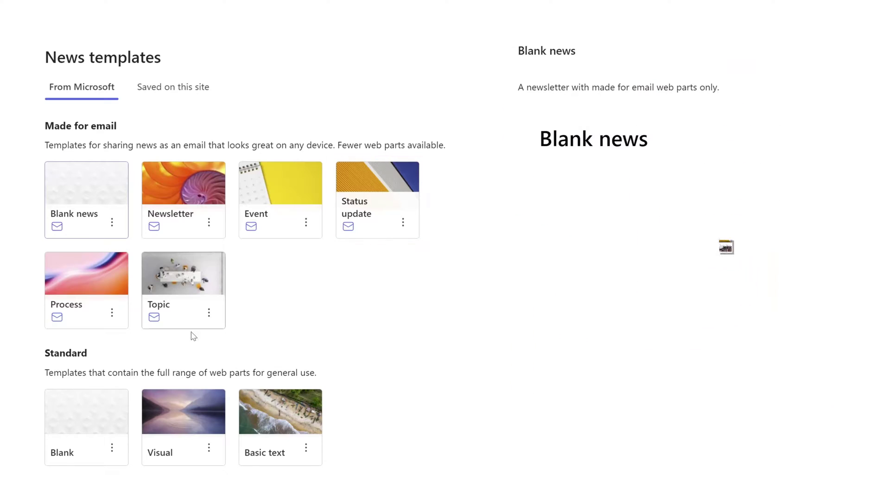
{"action": "mouse_move", "coordinate": [176, 335]}
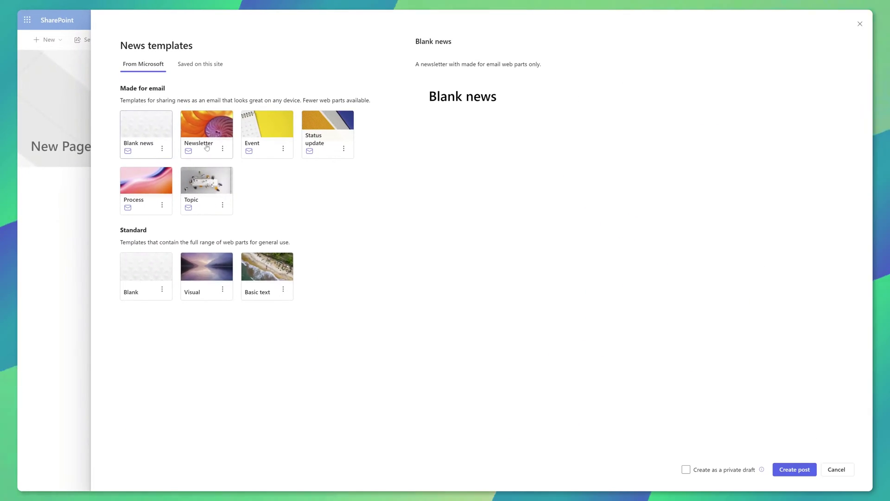
{"action": "left_click", "coordinate": [207, 147]}
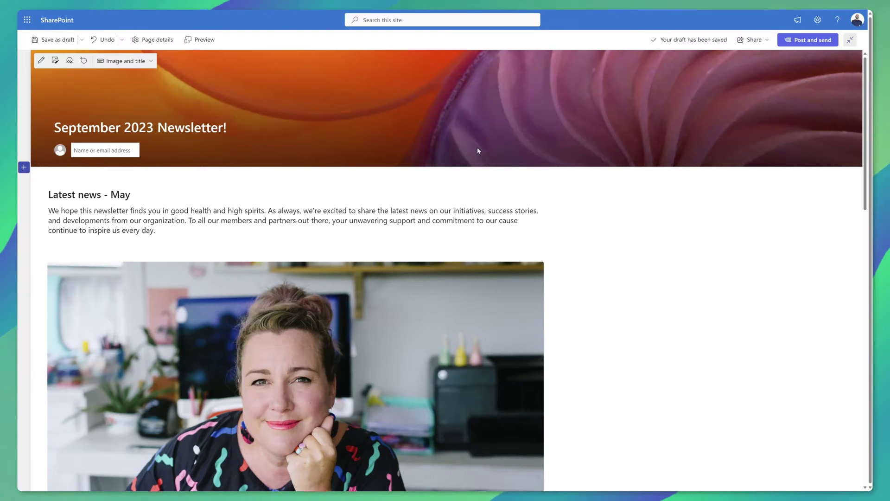
Step: Scroll through the draft's template sections, including 'Latest news - May' and 'Volunteer spotlight'
{"action": "scroll", "coordinate": [560, 211], "scroll_direction": "down", "scroll_amount": 7}
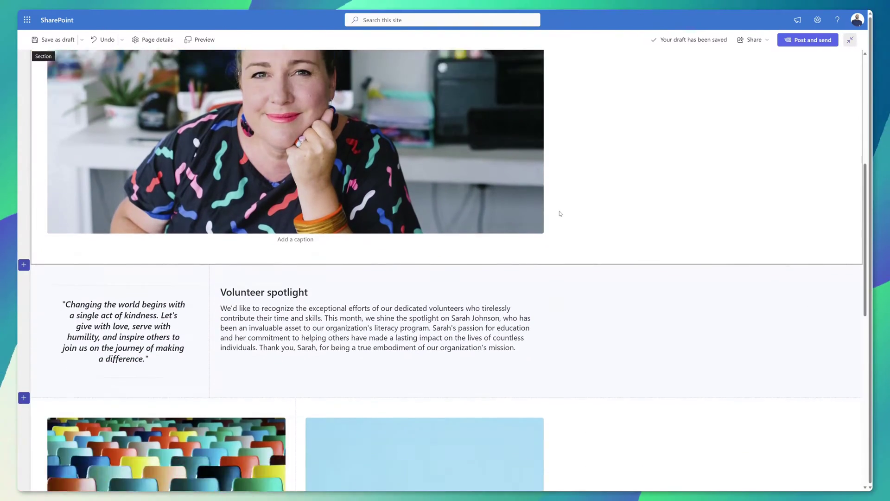
{"action": "scroll", "coordinate": [561, 213], "scroll_direction": "down", "scroll_amount": 9}
{"action": "scroll", "coordinate": [559, 214], "scroll_direction": "up", "scroll_amount": 16}
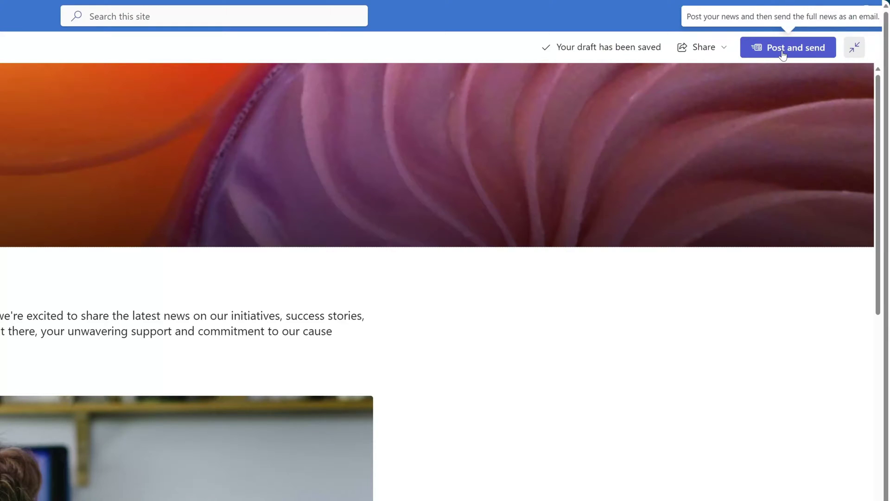
Step: Post the newsletter and add the suggested person as the email recipient
{"action": "left_click", "coordinate": [783, 48]}
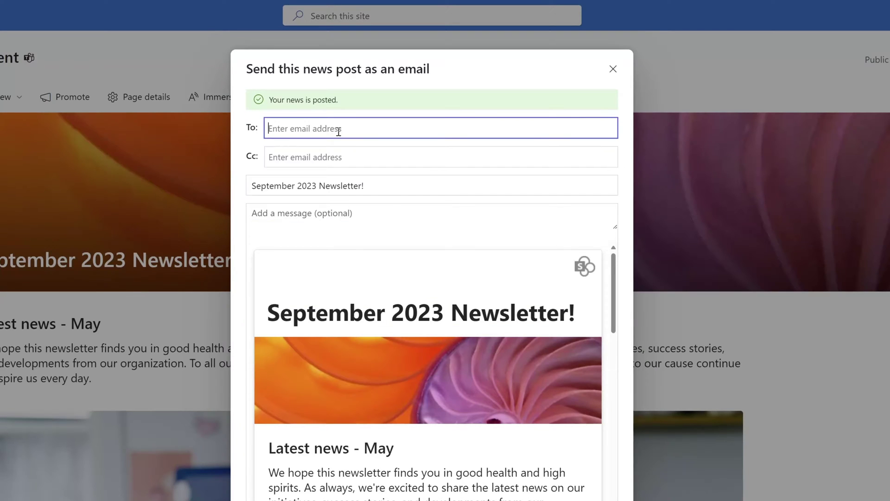
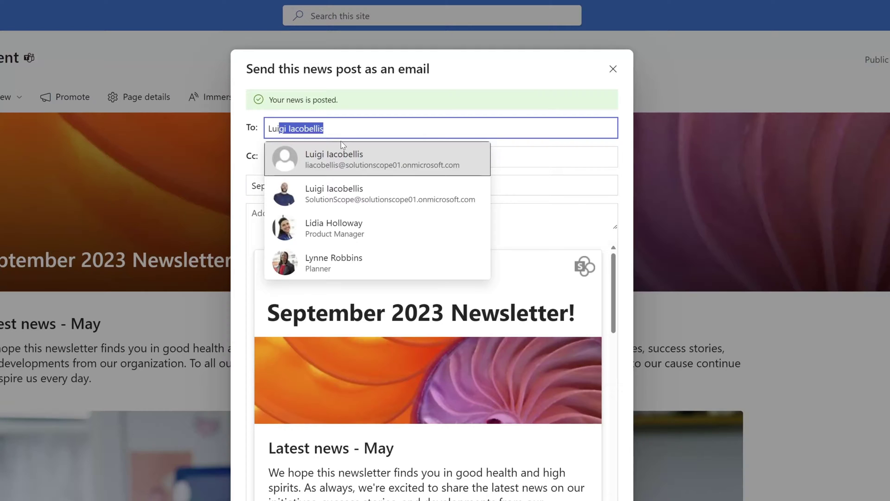
{"action": "left_click", "coordinate": [344, 191]}
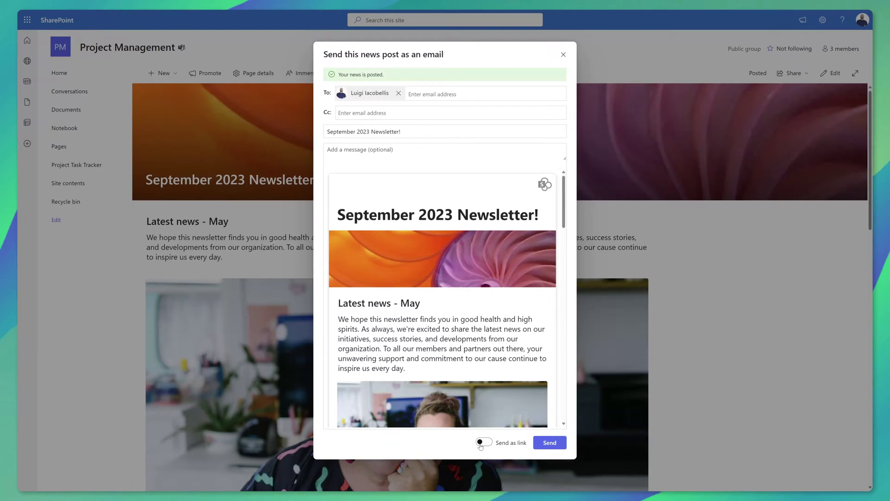
Step: Toggle Send as link on and back off, then send the full newsletter email
{"action": "left_click", "coordinate": [483, 442]}
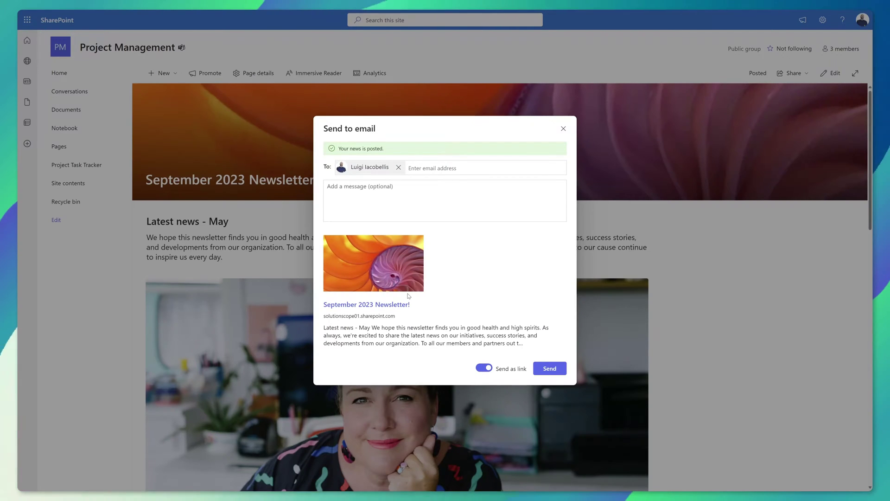
{"action": "left_click", "coordinate": [484, 367]}
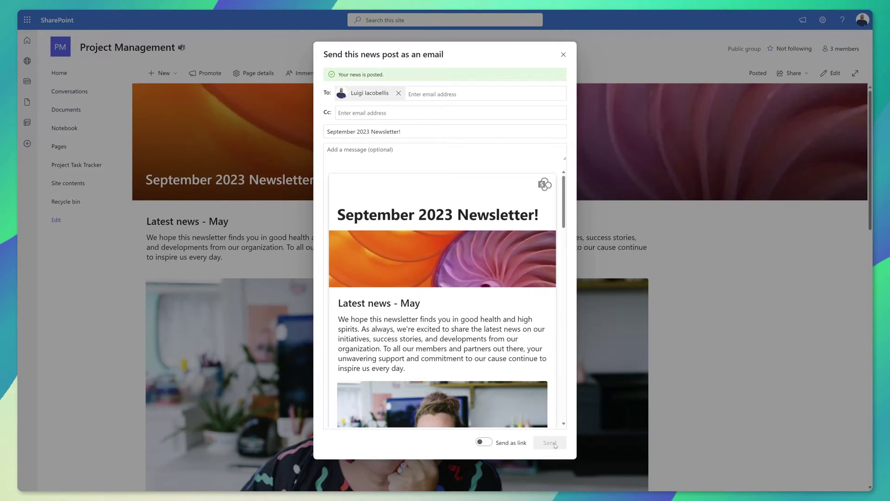
{"action": "left_click", "coordinate": [550, 443]}
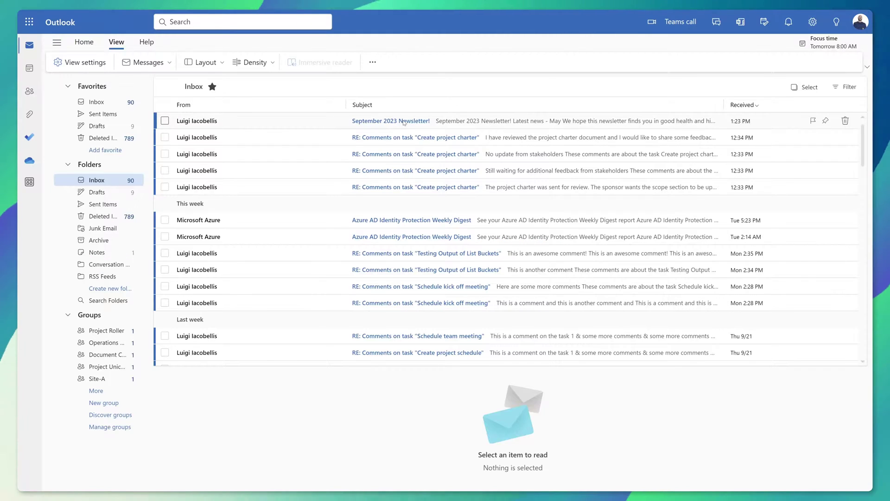
Step: Open the newsletter email in its own maximized window and scroll through it
{"action": "double_click", "coordinate": [404, 122]}
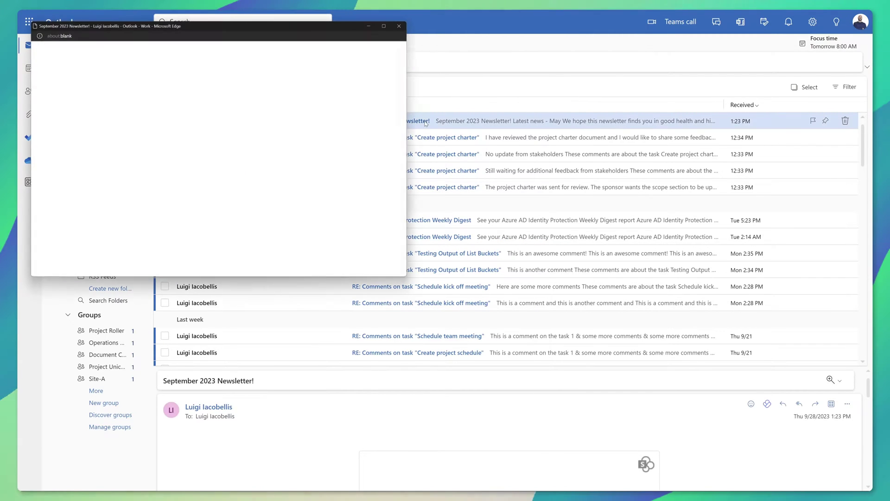
{"action": "left_click", "coordinate": [385, 26]}
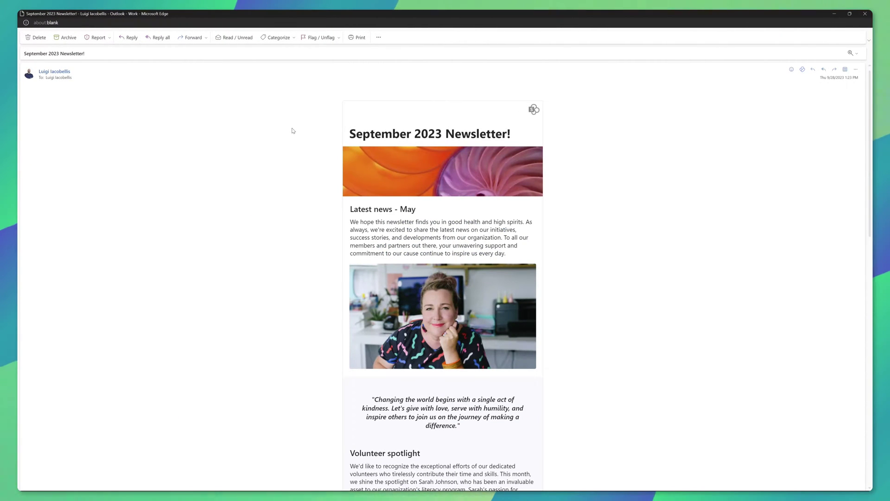
{"action": "scroll", "coordinate": [398, 211], "scroll_direction": "down", "scroll_amount": 9}
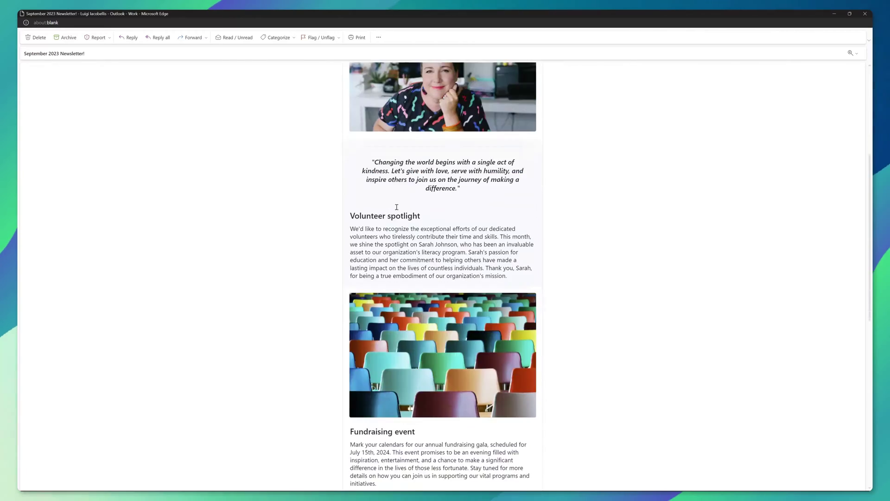
{"action": "scroll", "coordinate": [395, 212], "scroll_direction": "down", "scroll_amount": 4}
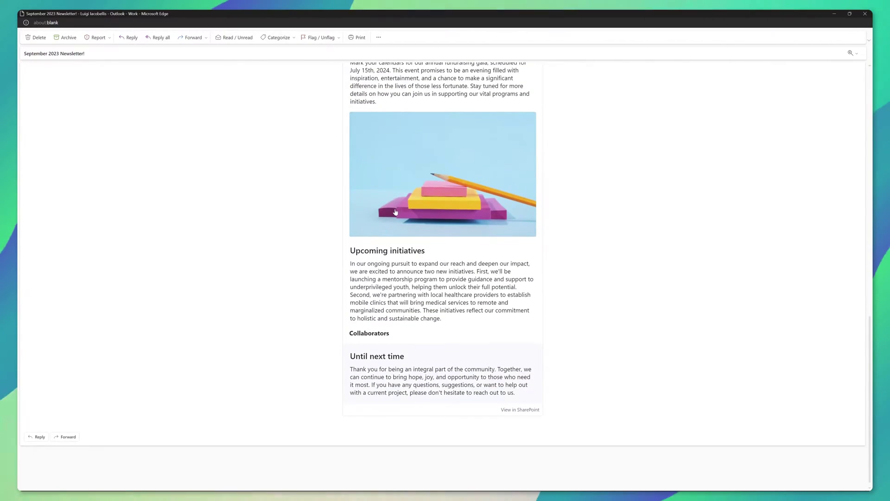
{"action": "scroll", "coordinate": [395, 211], "scroll_direction": "up", "scroll_amount": 7}
{"action": "scroll", "coordinate": [396, 212], "scroll_direction": "up", "scroll_amount": 6}
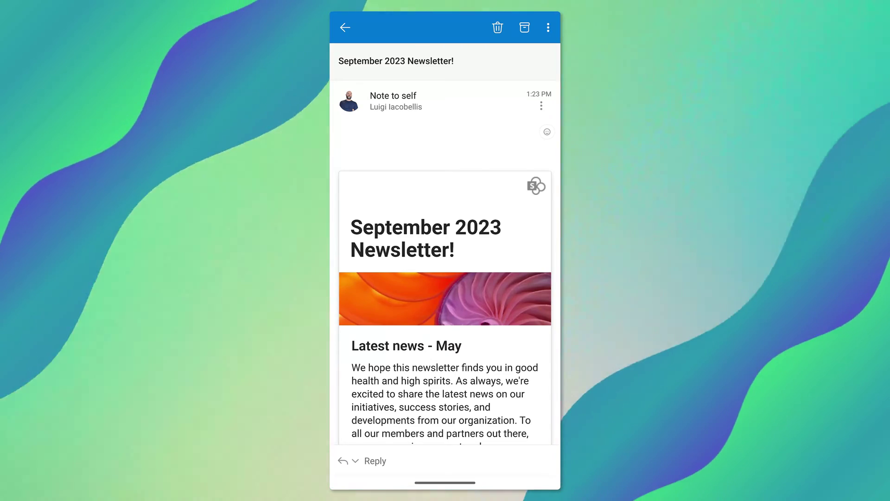
Step: Scroll down and back up through the single-column newsletter in Outlook mobile
{"action": "scroll", "coordinate": [445, 244], "scroll_direction": "down", "scroll_amount": 5}
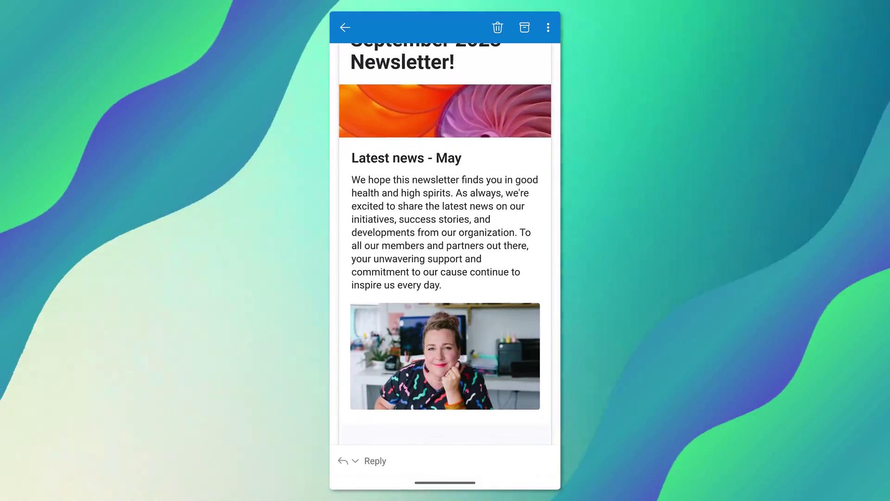
{"action": "scroll", "coordinate": [445, 244], "scroll_direction": "down", "scroll_amount": 3}
{"action": "scroll", "coordinate": [446, 244], "scroll_direction": "down", "scroll_amount": 1}
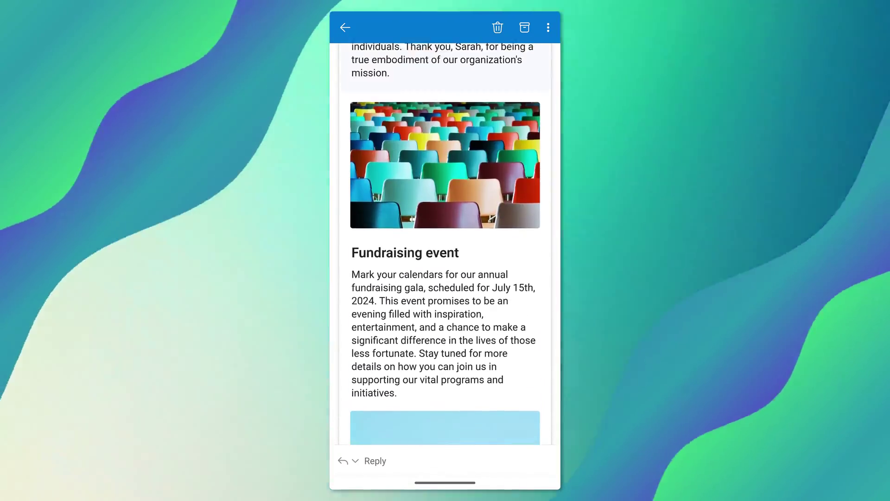
{"action": "scroll", "coordinate": [446, 242], "scroll_direction": "up", "scroll_amount": 3}
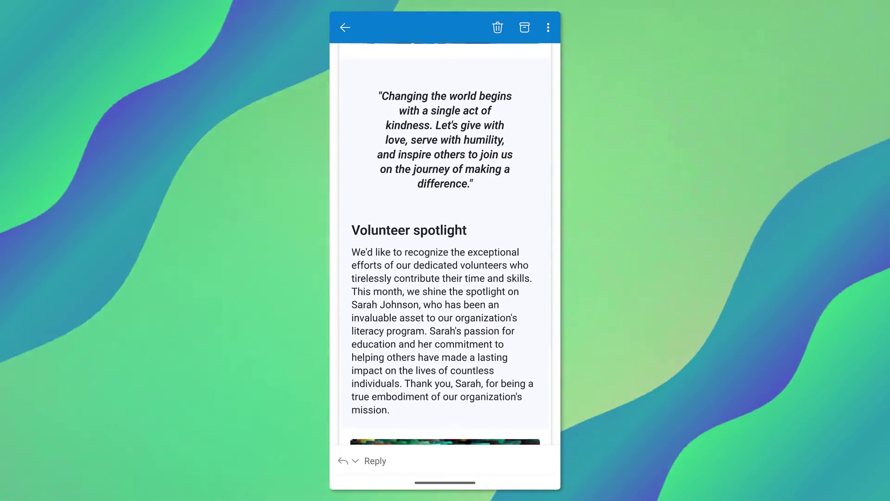
{"action": "scroll", "coordinate": [446, 241], "scroll_direction": "up", "scroll_amount": 3}
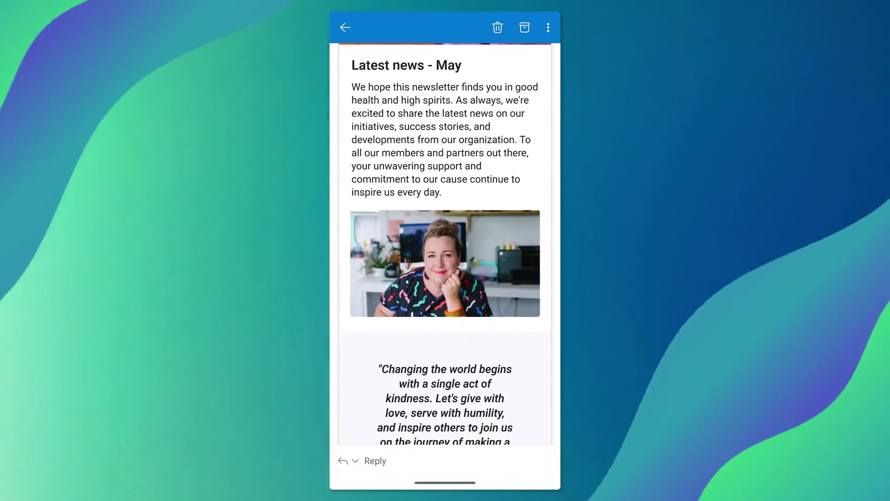
{"action": "scroll", "coordinate": [445, 242], "scroll_direction": "up", "scroll_amount": 4}
{"action": "scroll", "coordinate": [446, 241], "scroll_direction": "down", "scroll_amount": 1}
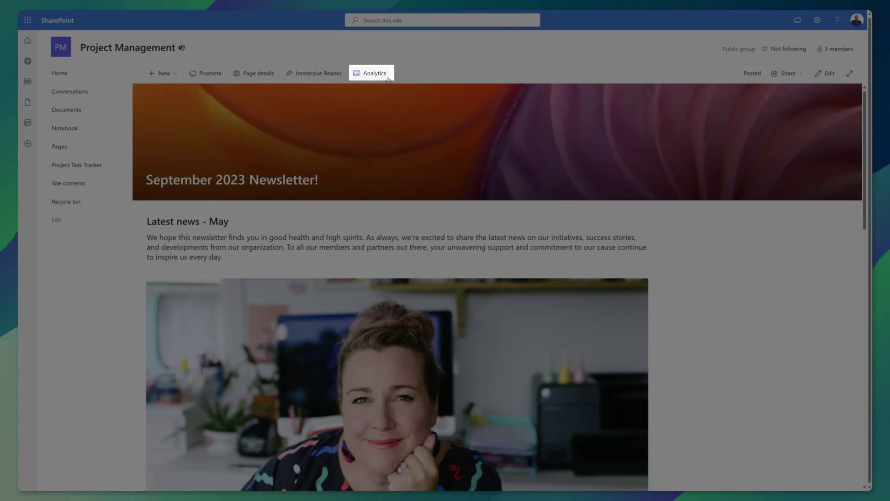
{"action": "left_click", "coordinate": [387, 79]}
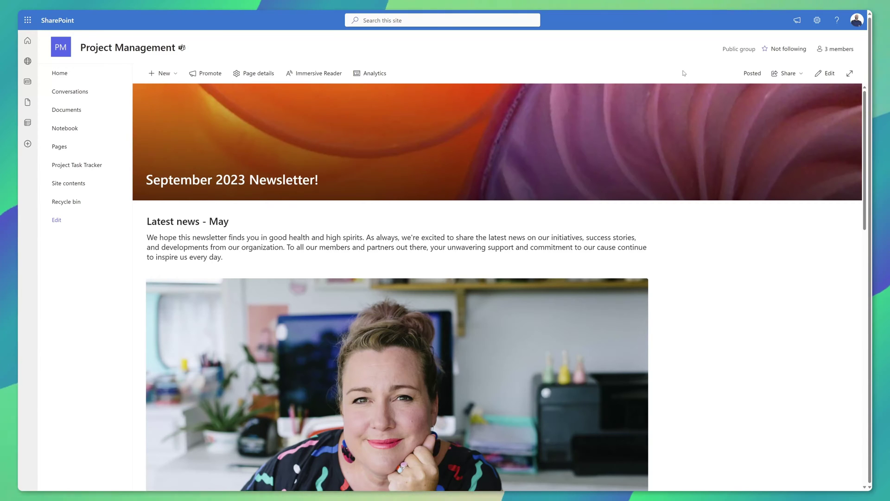
Step: Choose Share > Send to email for the 'Where Are Microsoft Form Attachments Stored?' post
{"action": "left_click", "coordinate": [801, 75]}
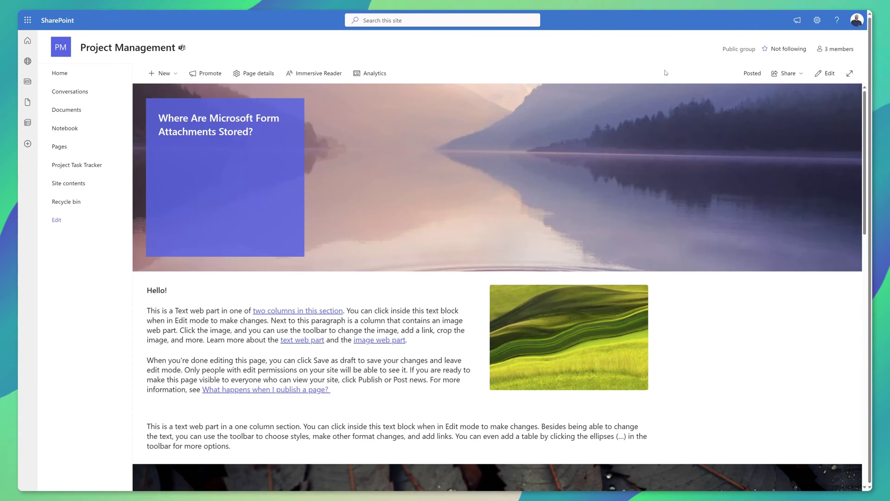
{"action": "left_click", "coordinate": [786, 73]}
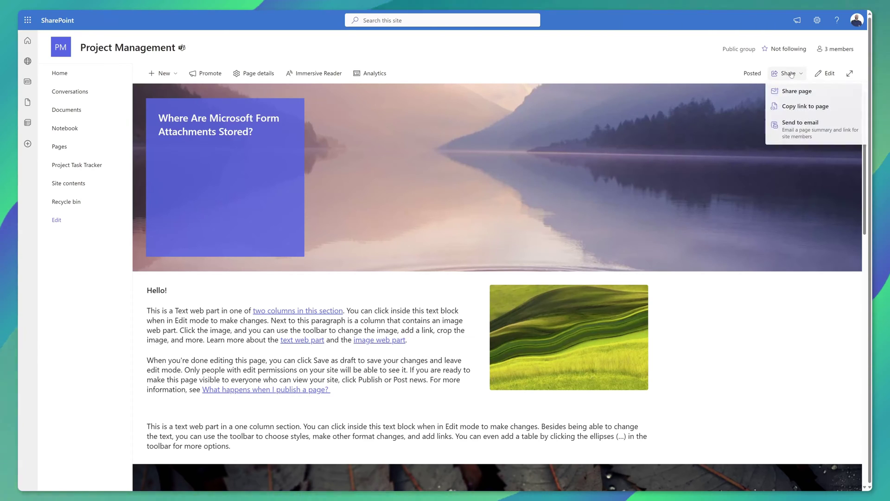
{"action": "left_click", "coordinate": [793, 122]}
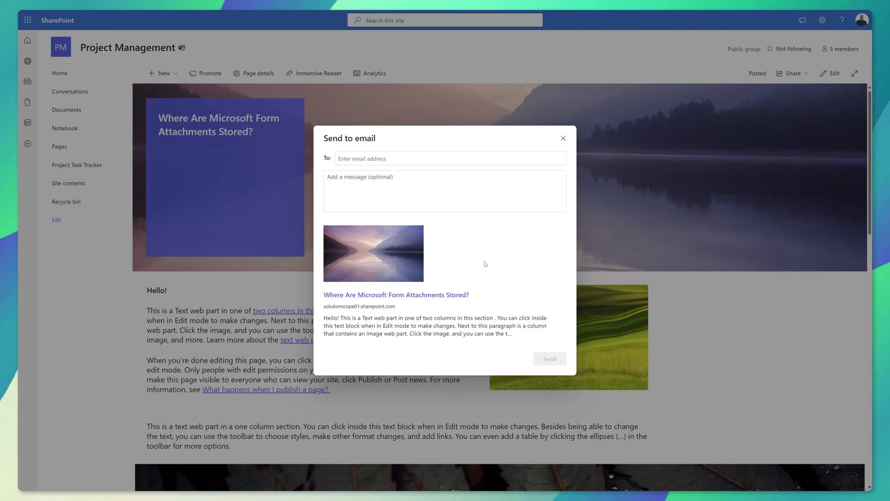